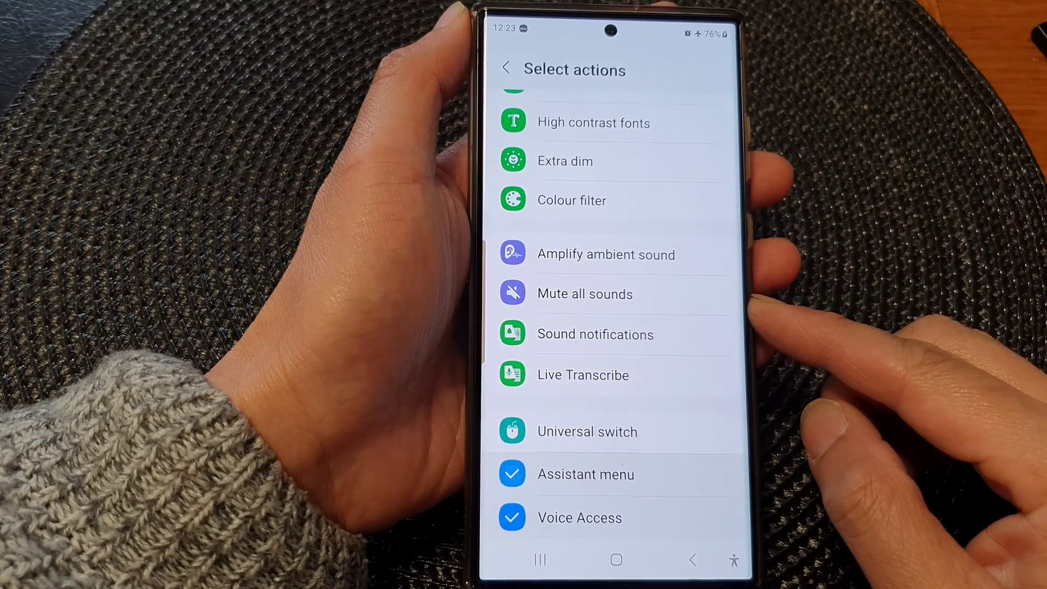
Return home and reach Settings through the notification panel's gear icon.
left_click(616, 559)
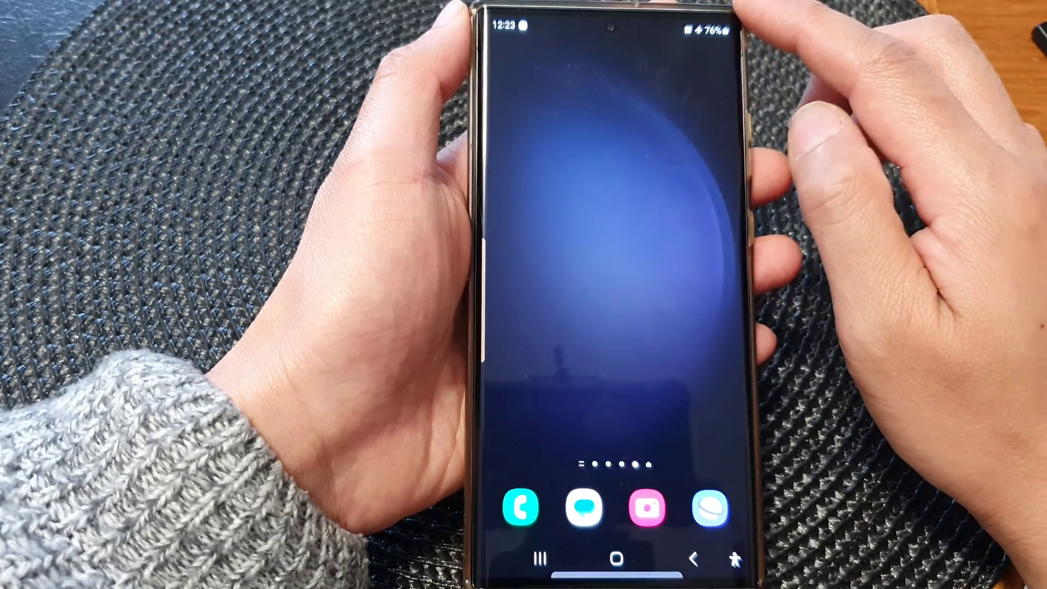
left_click_drag(699, 21, 700, 213)
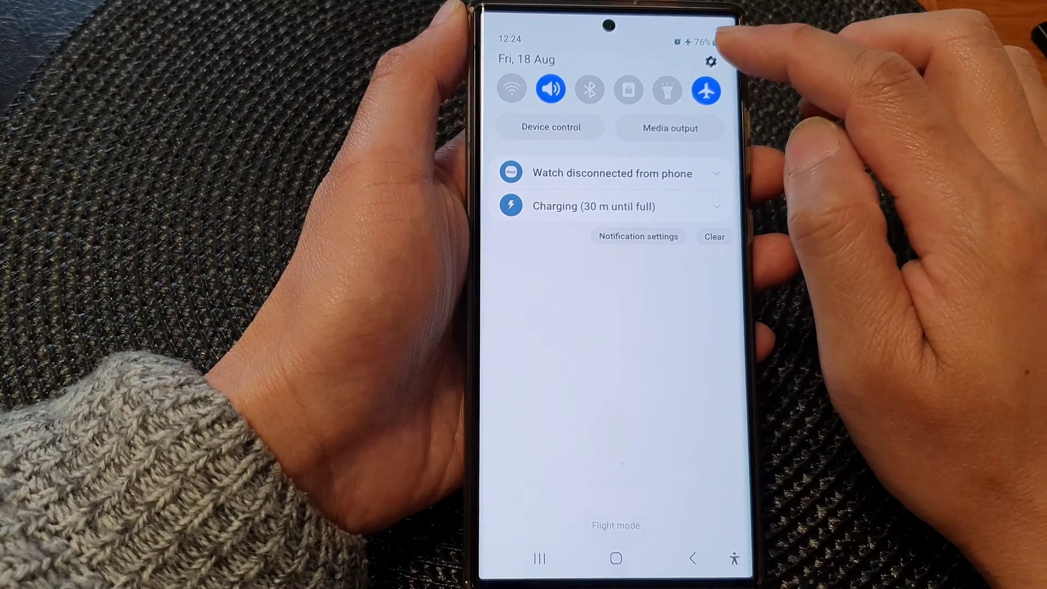
left_click(711, 61)
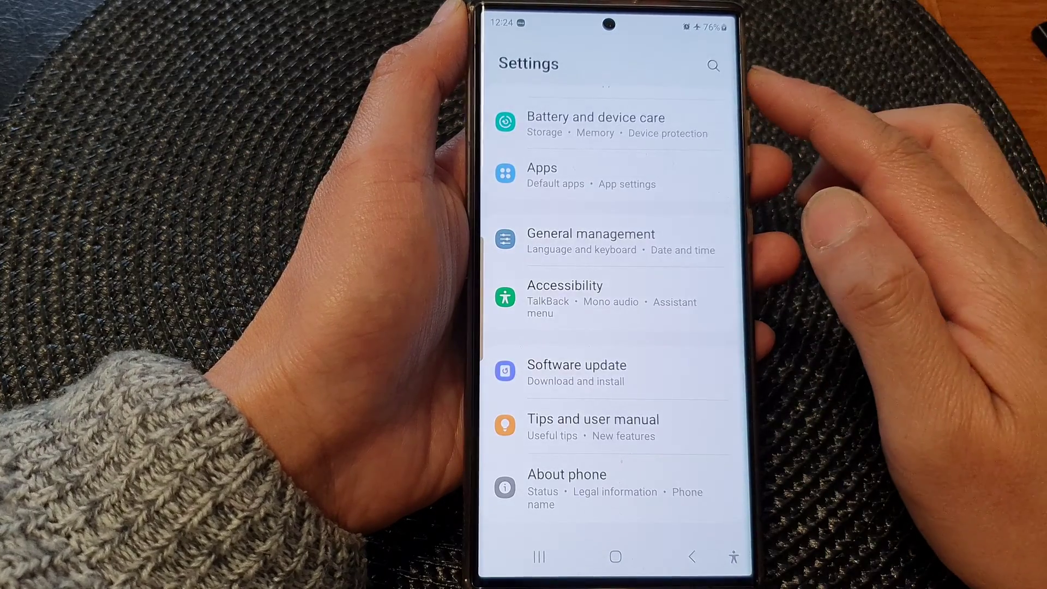
scroll(613, 312, "up", 10)
scroll(614, 312, "down", 5)
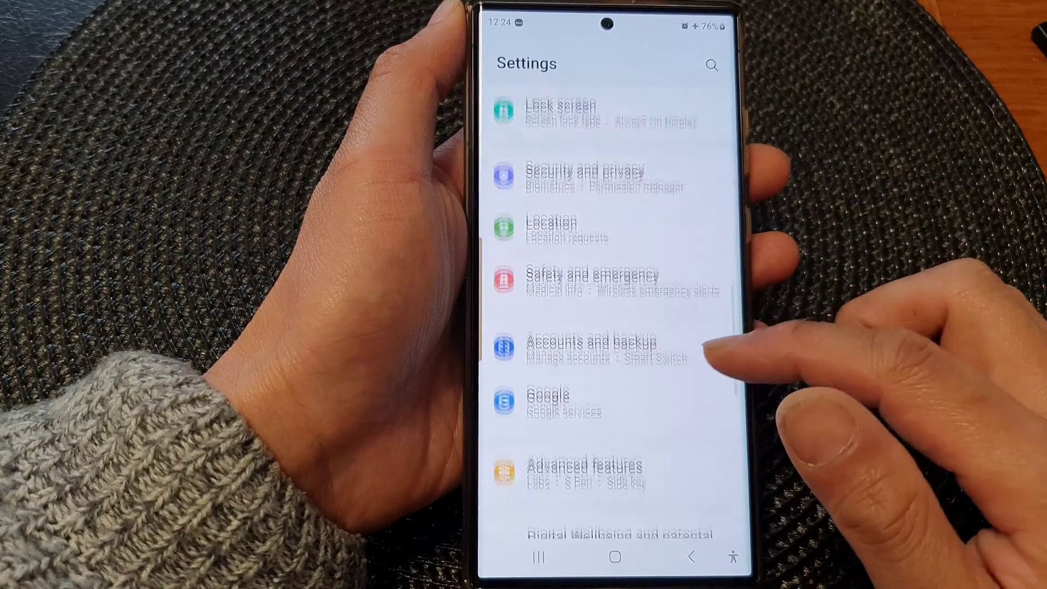
scroll(614, 327, "down", 3)
scroll(613, 327, "down", 6)
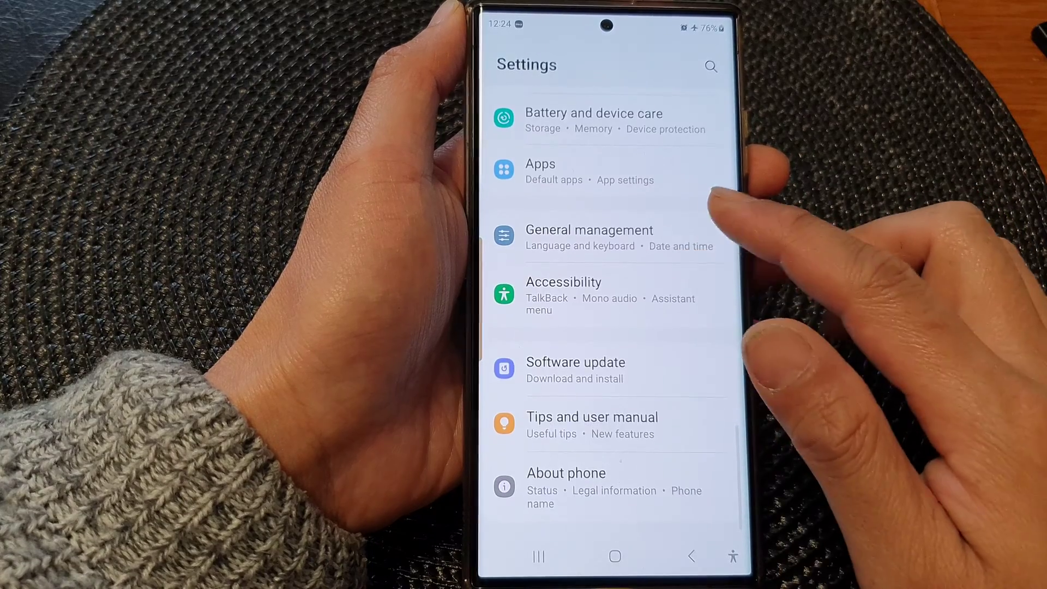
Go to Accessibility, then Advanced settings, then the Accessibility button settings.
left_click(696, 294)
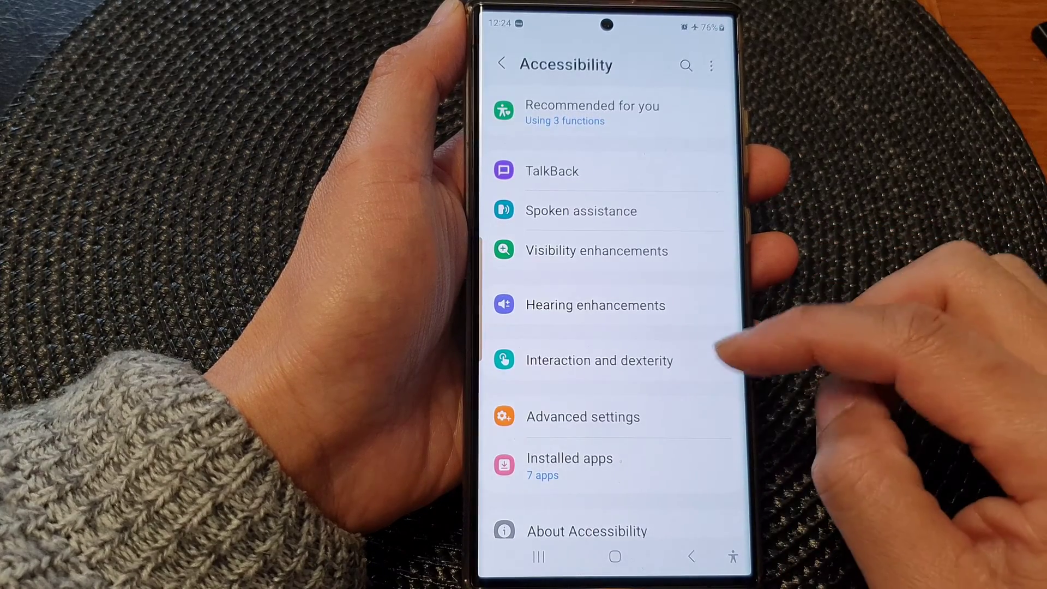
scroll(698, 369, "down", 2)
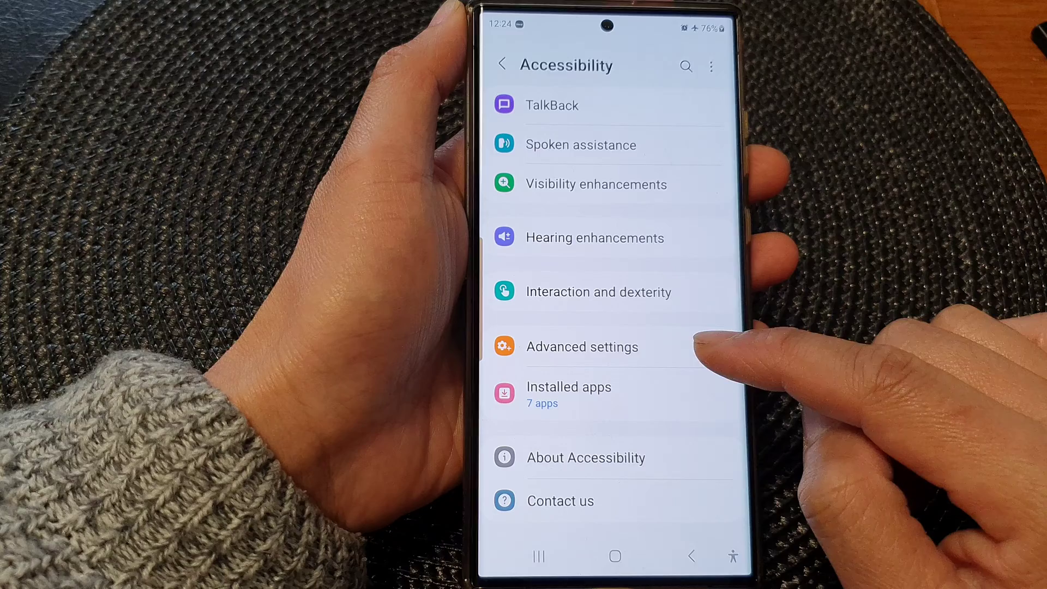
left_click(694, 346)
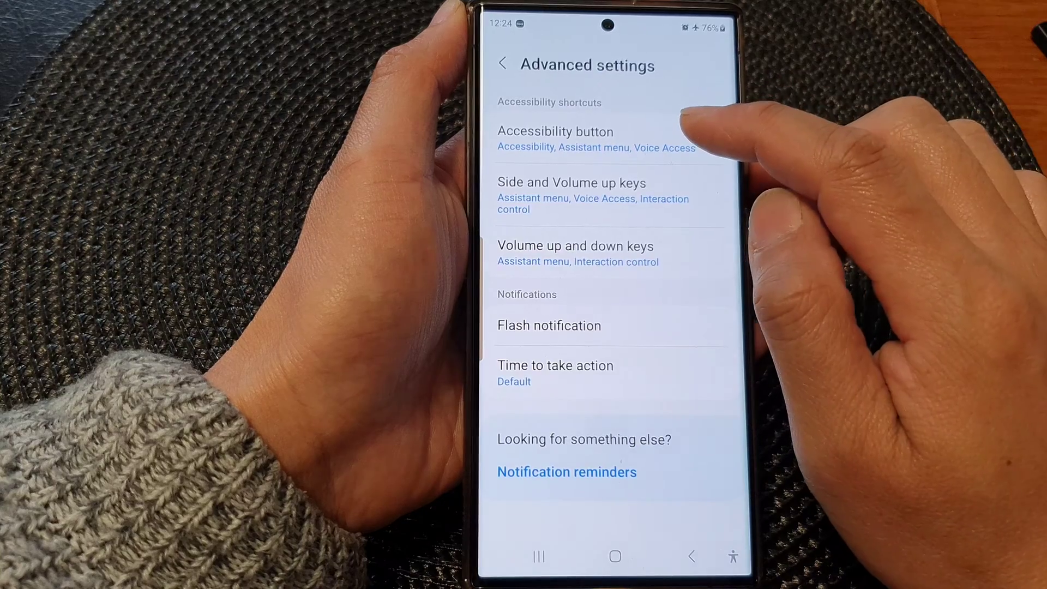
left_click(691, 131)
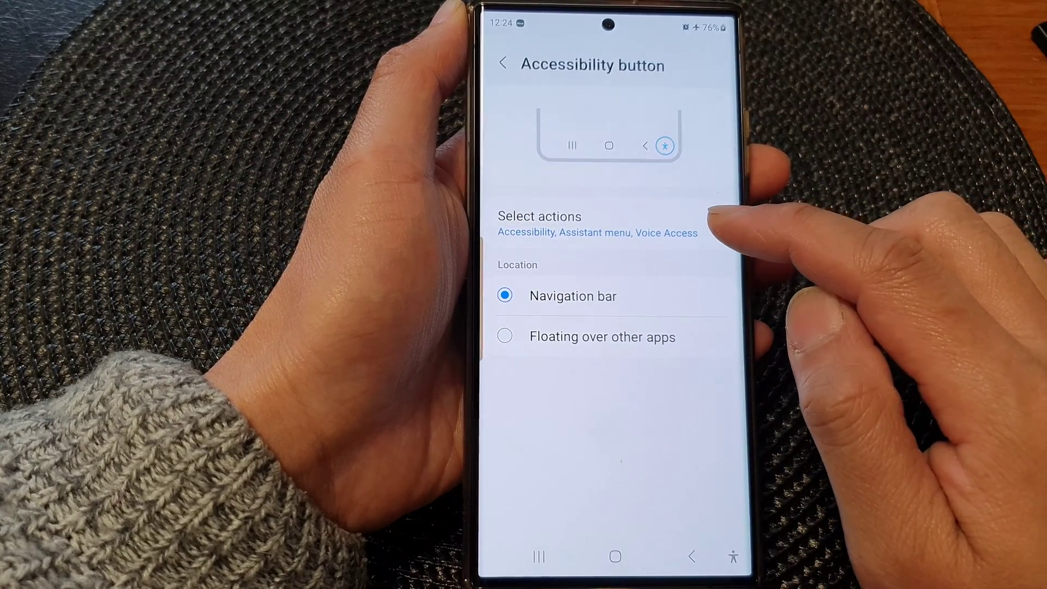
Check Mute all sounds in Select actions, alongside Assistant menu and Voice Access.
left_click(729, 217)
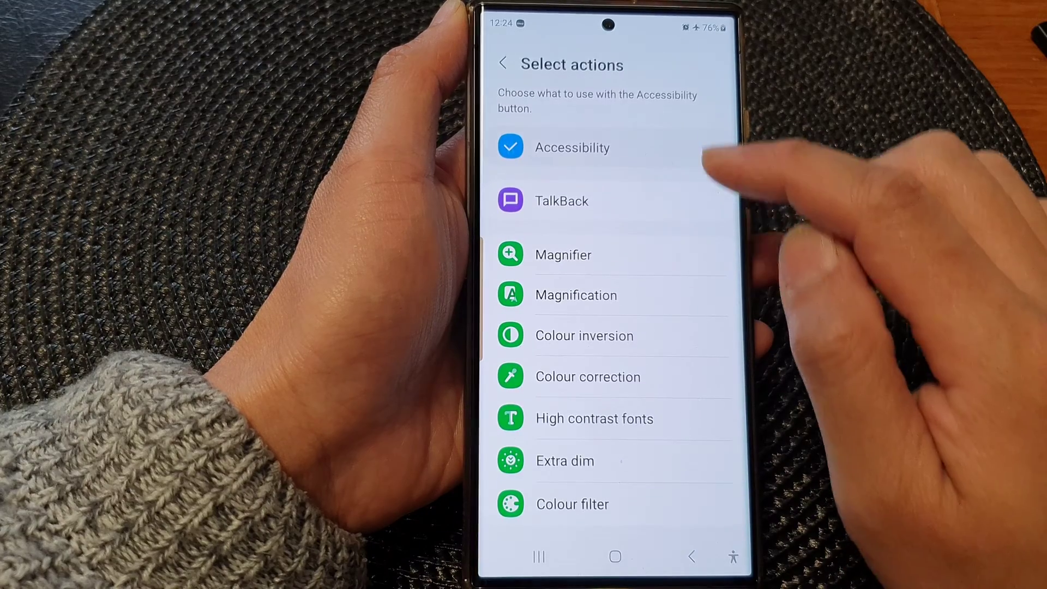
scroll(662, 286, "down", 5)
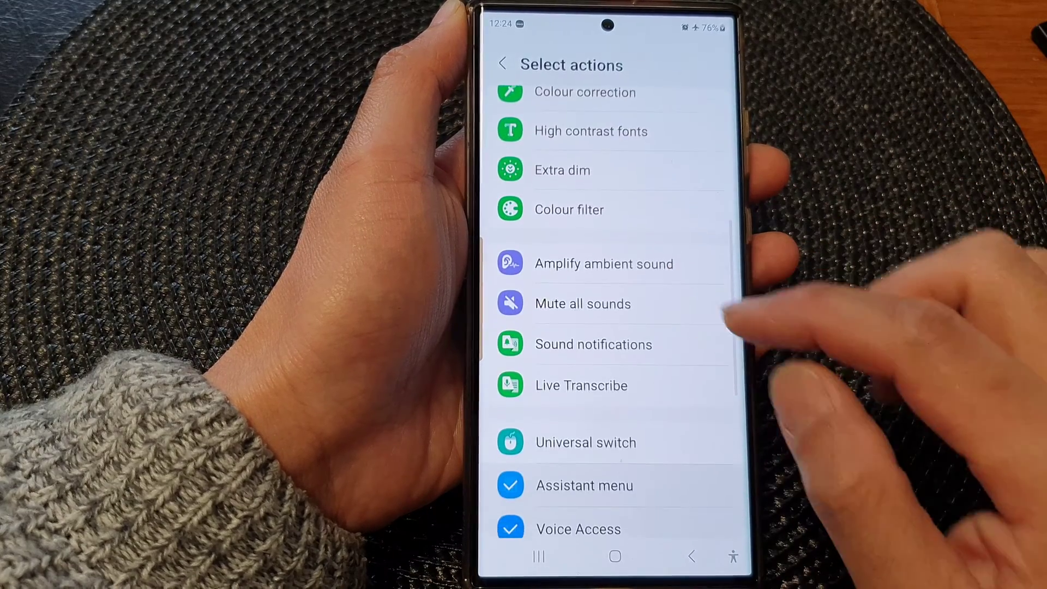
scroll(704, 352, "down", 1)
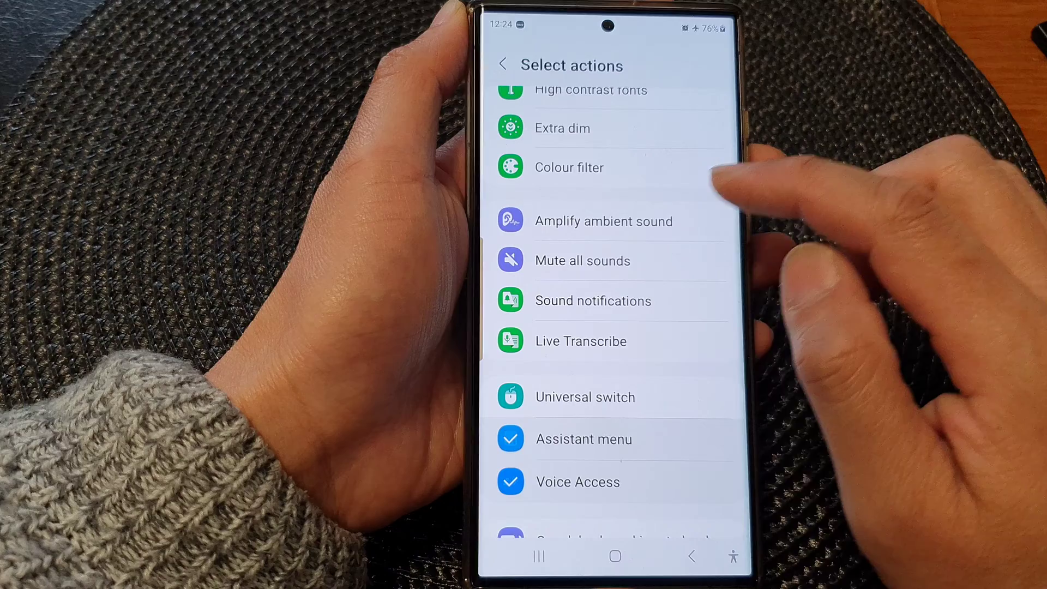
left_click(656, 261)
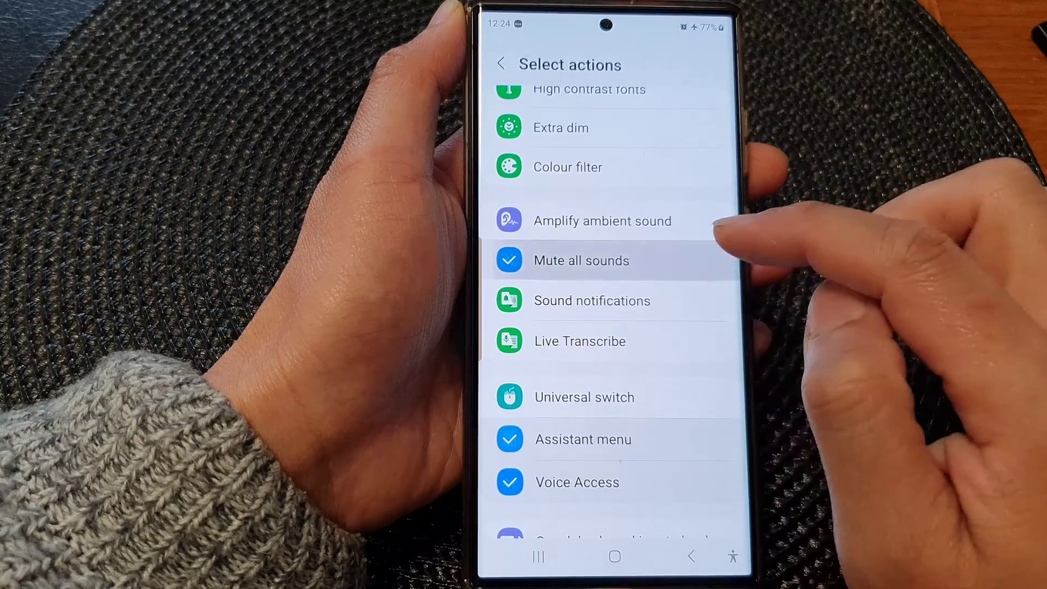
left_click(614, 260)
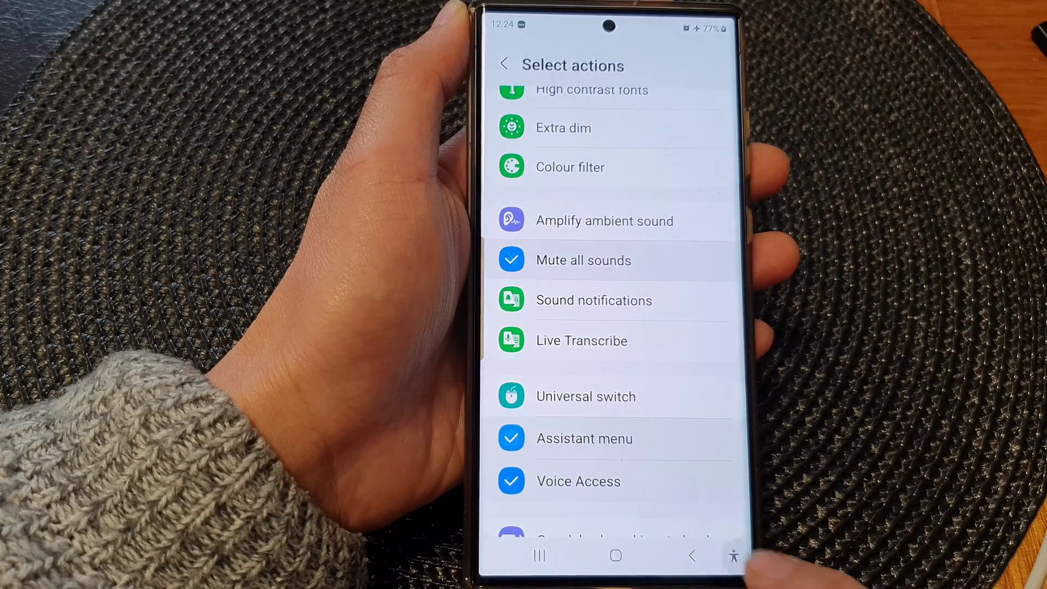
Use the accessibility shortcut menu to turn Mute all sounds on, then off again.
left_click(734, 556)
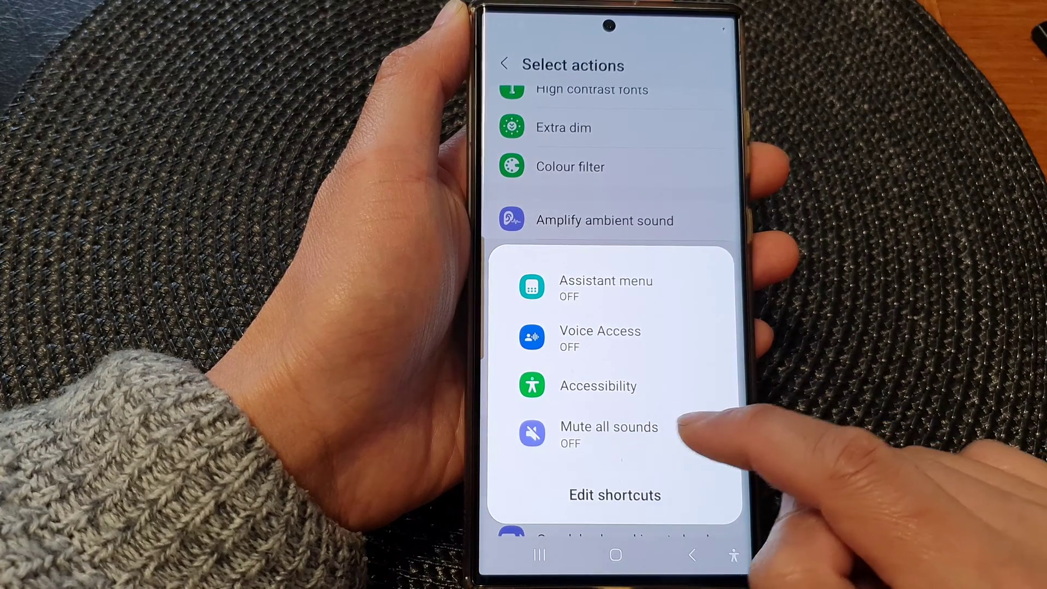
left_click(610, 432)
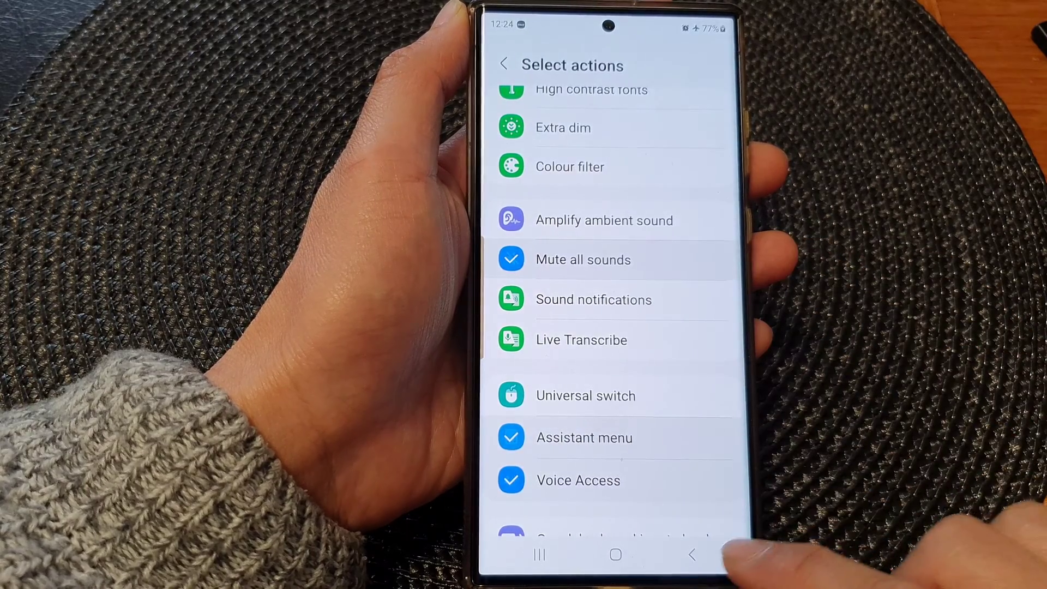
left_click(734, 555)
left_click(623, 434)
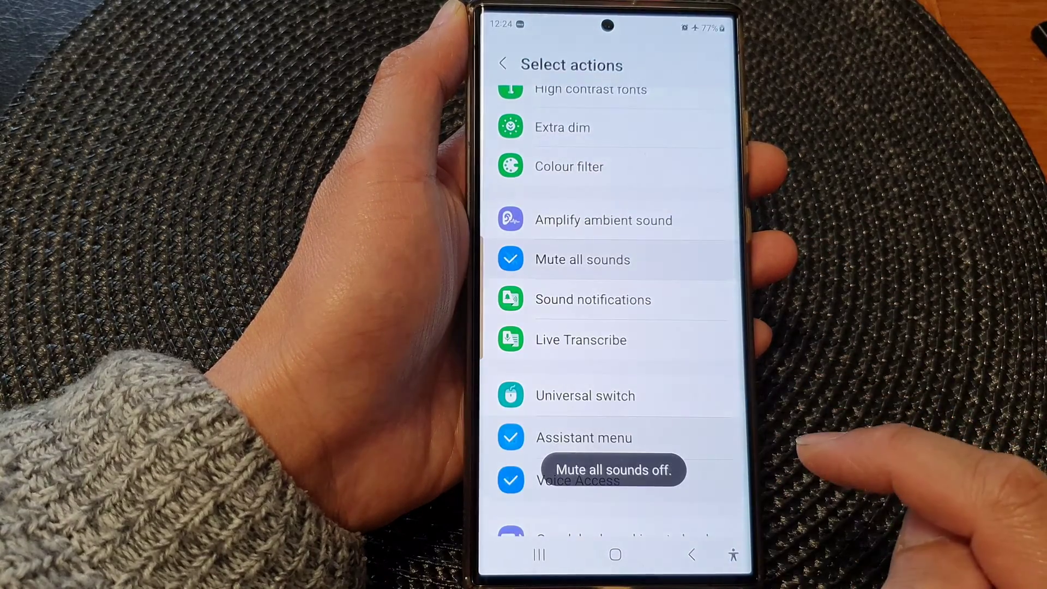
Remove Mute all sounds from the shortcut actions and return to the home screen.
left_click(603, 249)
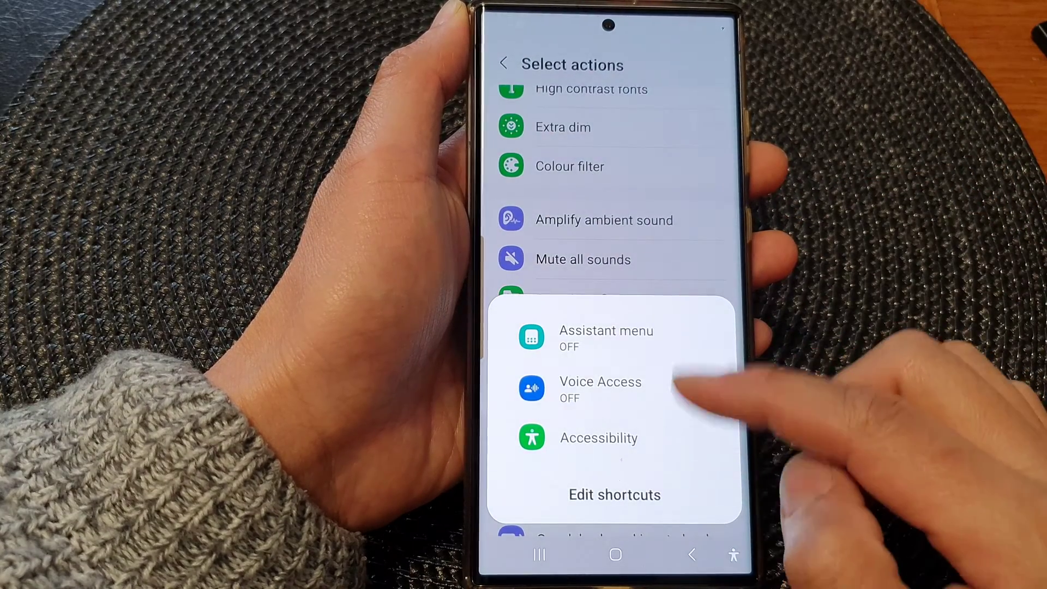
left_click(712, 245)
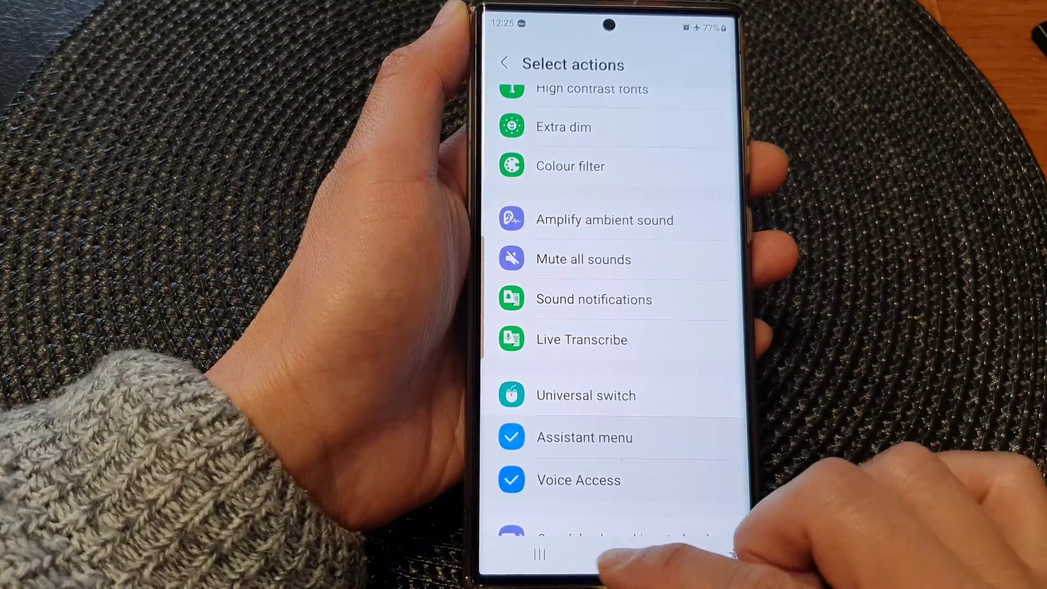
left_click(615, 555)
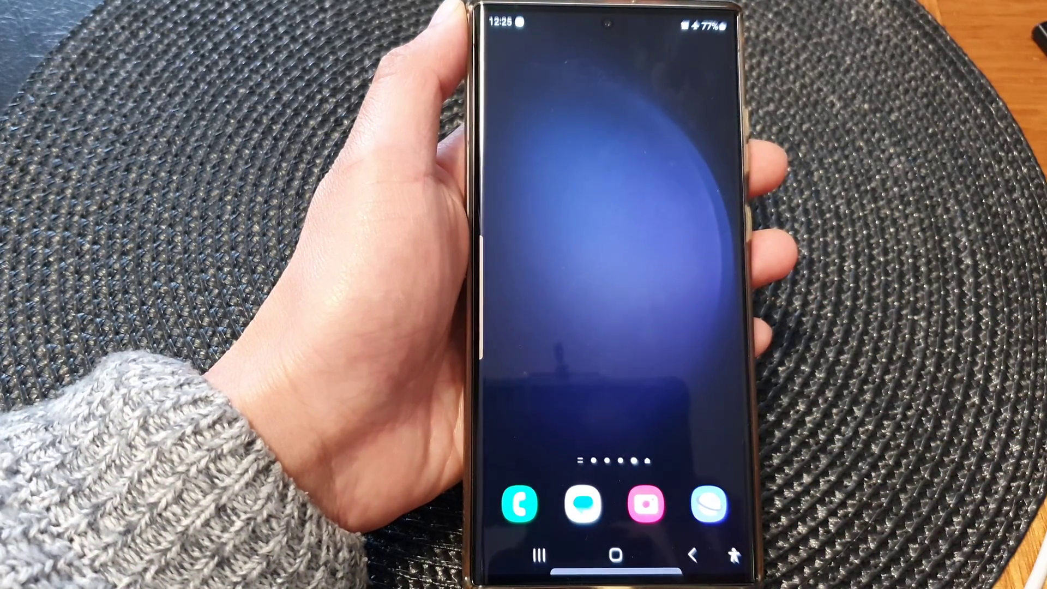